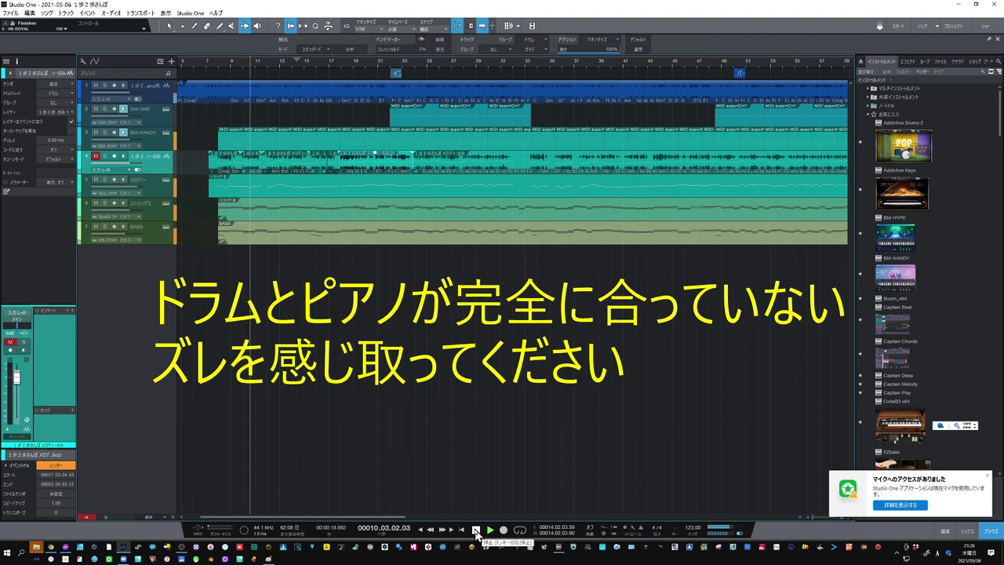
- Stop playback and normalize the audio of the piano event on track 1
{"action": "left_click", "coordinate": [476, 531]}
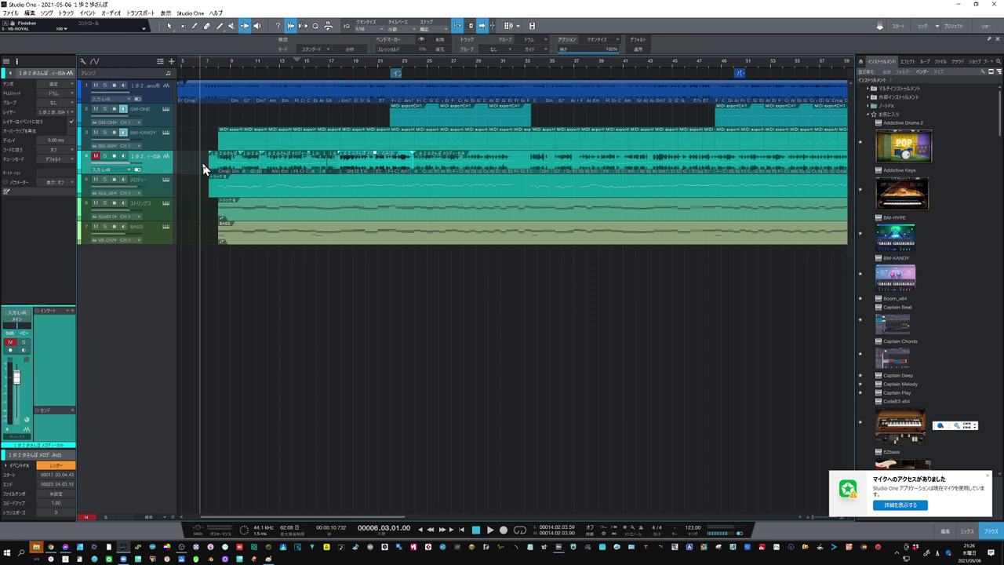
{"action": "left_click_drag", "start_coordinate": [190, 61], "coordinate": [261, 86]}
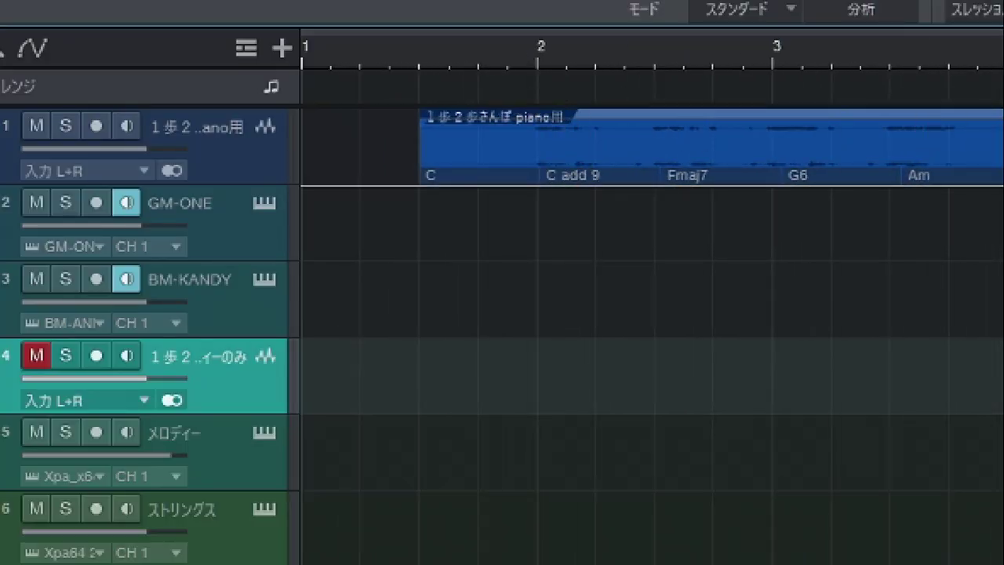
{"action": "right_click", "coordinate": [904, 137]}
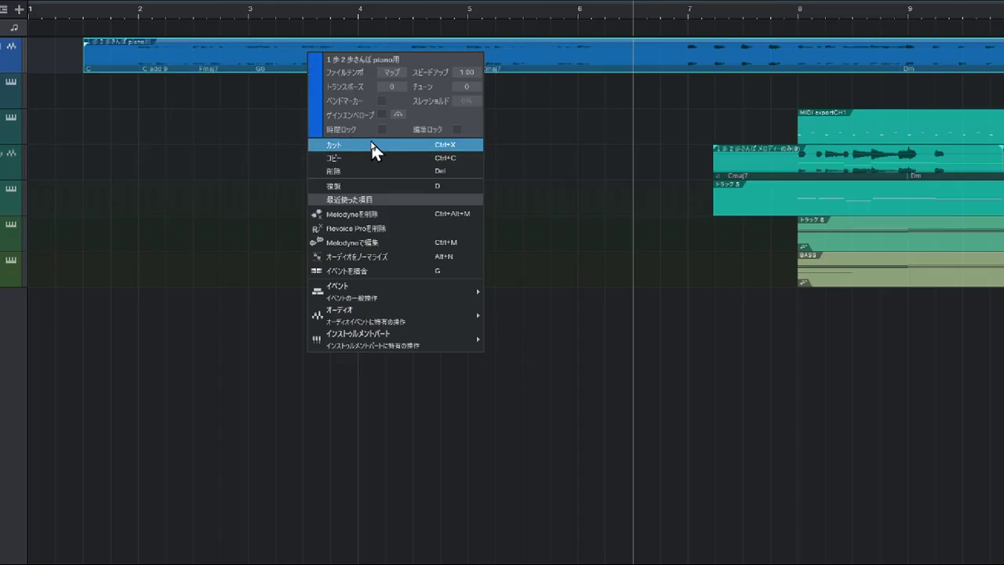
{"action": "mouse_move", "coordinate": [394, 325]}
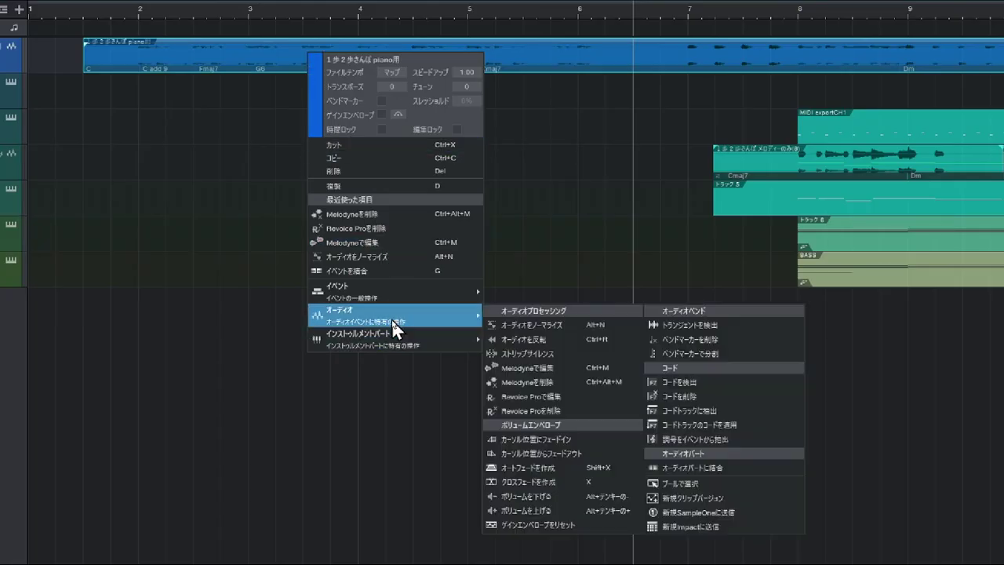
{"action": "left_click", "coordinate": [535, 338]}
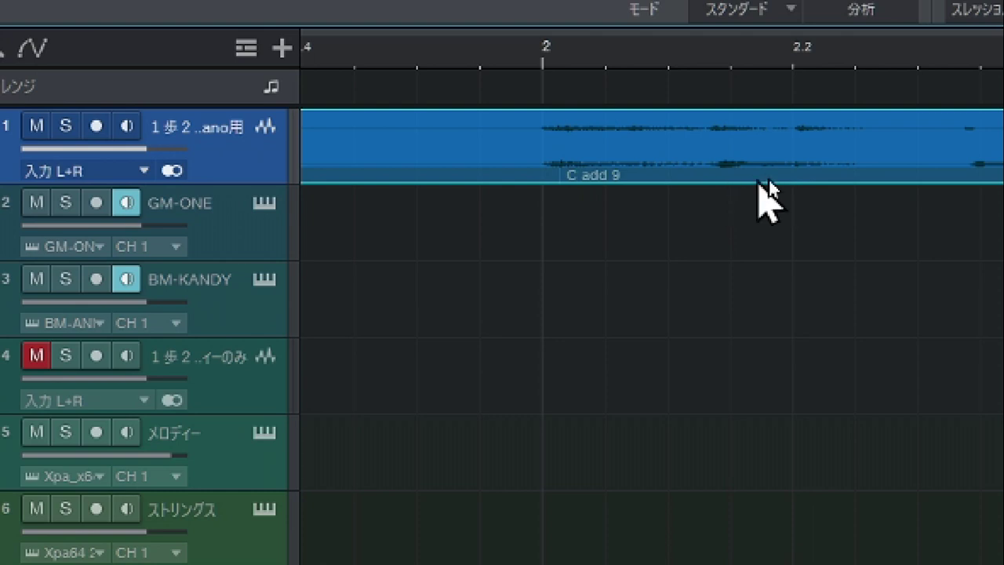
- Detect the transients of the piano event on track 1 so that it gets bend markers
{"action": "scroll", "coordinate": [651, 146], "scroll_direction": "down", "scroll_amount": 5}
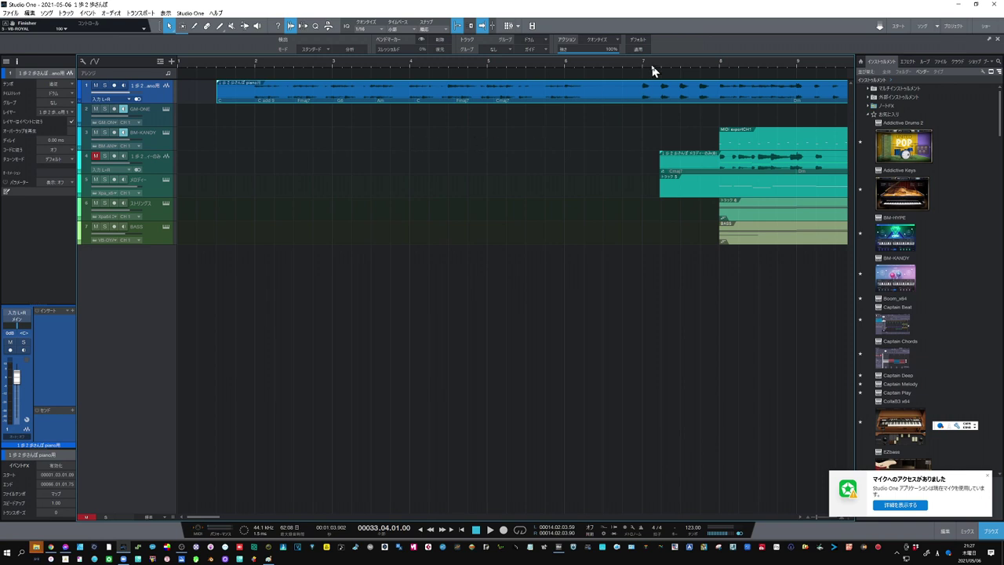
{"action": "left_click_drag", "start_coordinate": [657, 63], "coordinate": [638, 52]}
{"action": "right_click", "coordinate": [413, 97]}
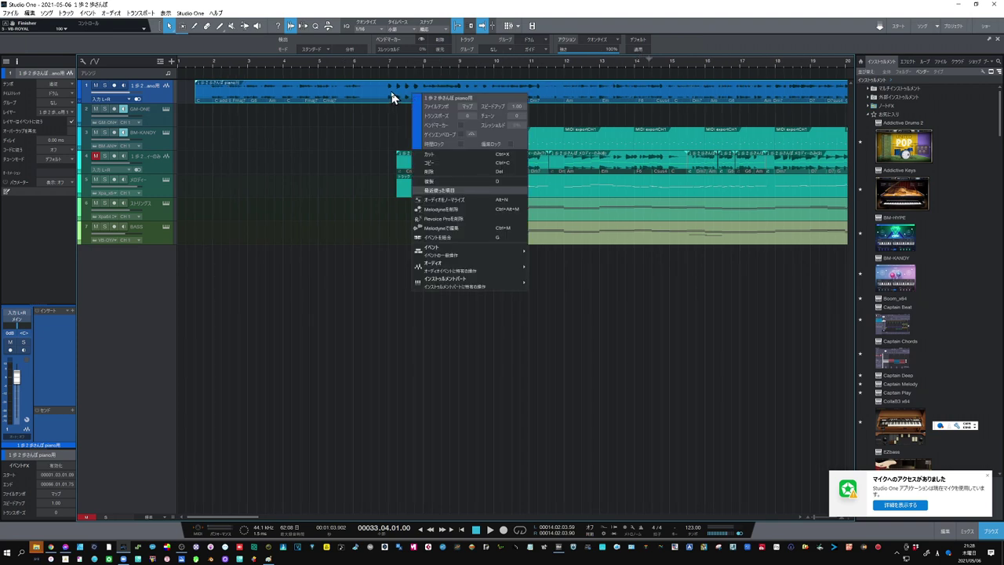
{"action": "left_click", "coordinate": [392, 97]}
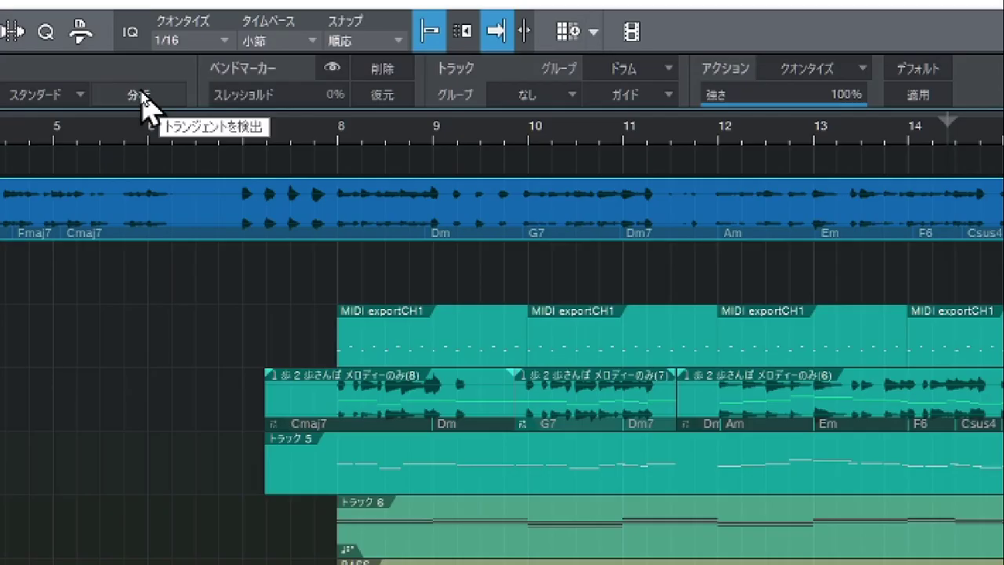
{"action": "left_click", "coordinate": [349, 49]}
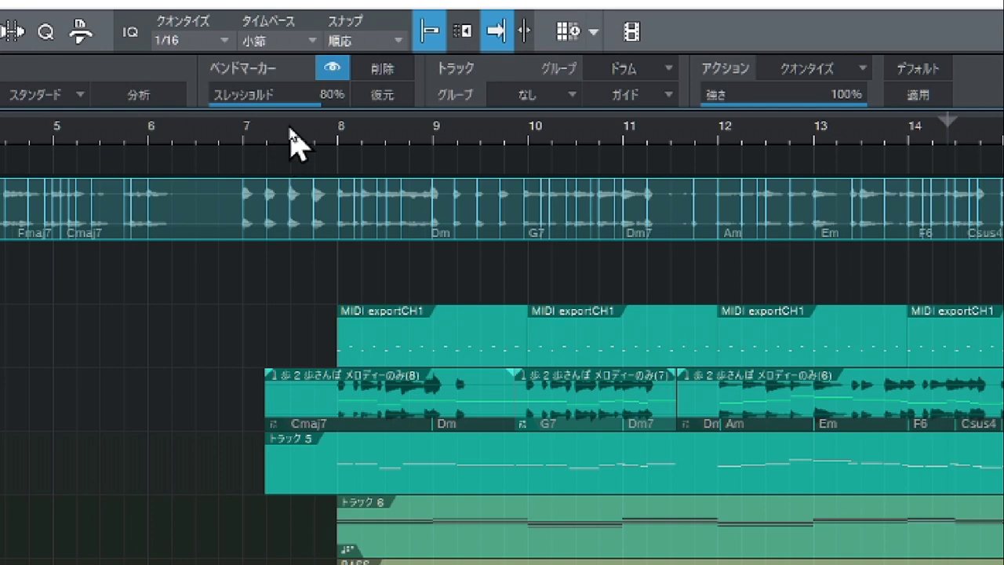
- Shift the piano event's bend markers near bar 7 and beat 7.2 onto the grid lines, and toggle snap off
{"action": "left_click_drag", "start_coordinate": [301, 139], "coordinate": [403, 291]}
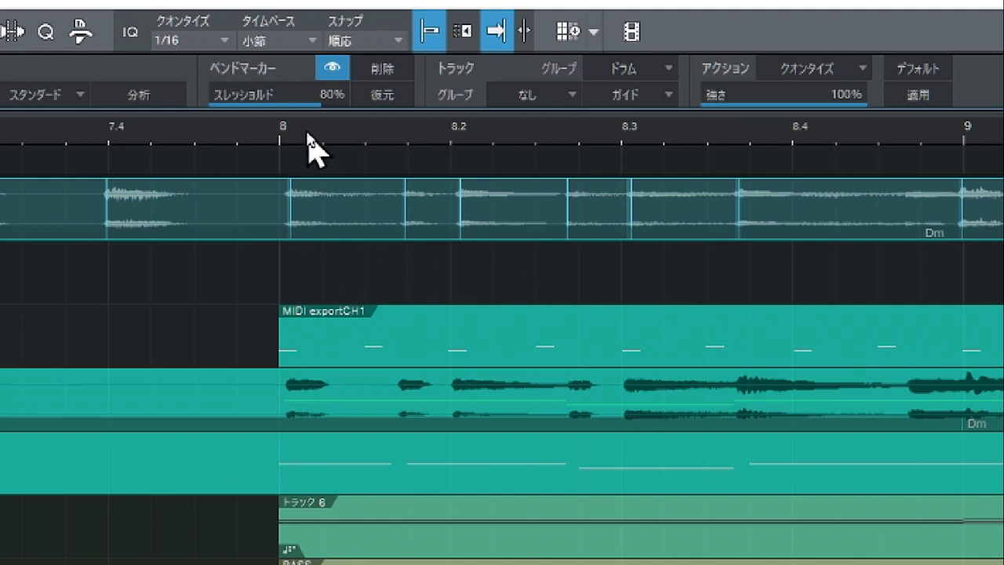
{"action": "mouse_move", "coordinate": [306, 121]}
{"action": "left_mouse_down"}
{"action": "mouse_move", "coordinate": [320, 109]}
{"action": "mouse_move", "coordinate": [195, 204]}
{"action": "left_mouse_up"}
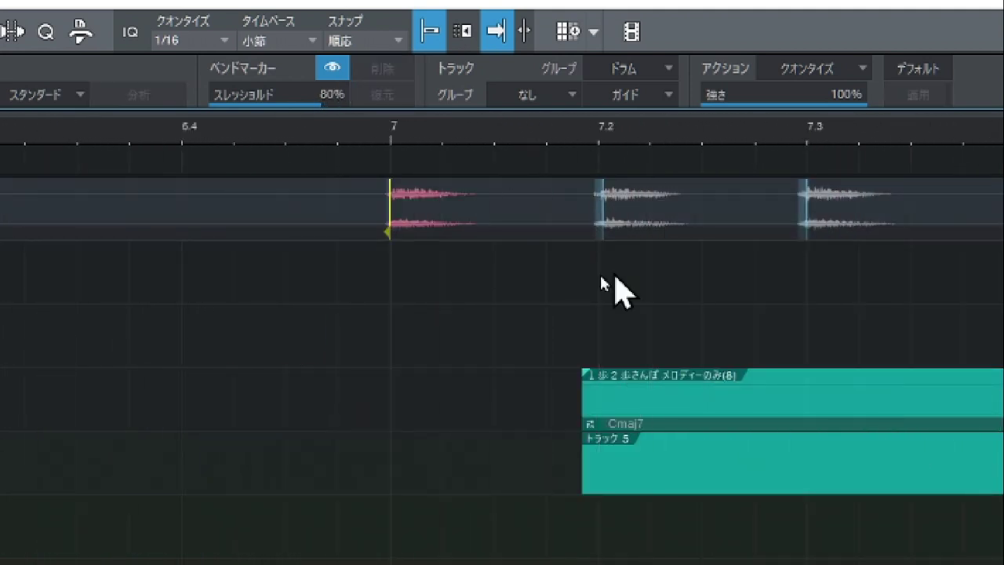
{"action": "left_click", "coordinate": [601, 218]}
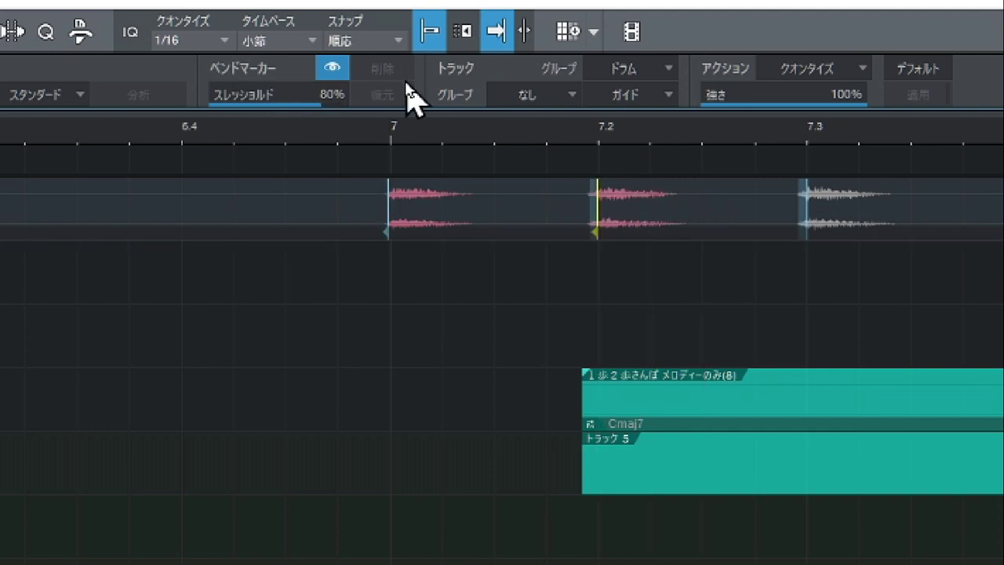
{"action": "left_click", "coordinate": [431, 31]}
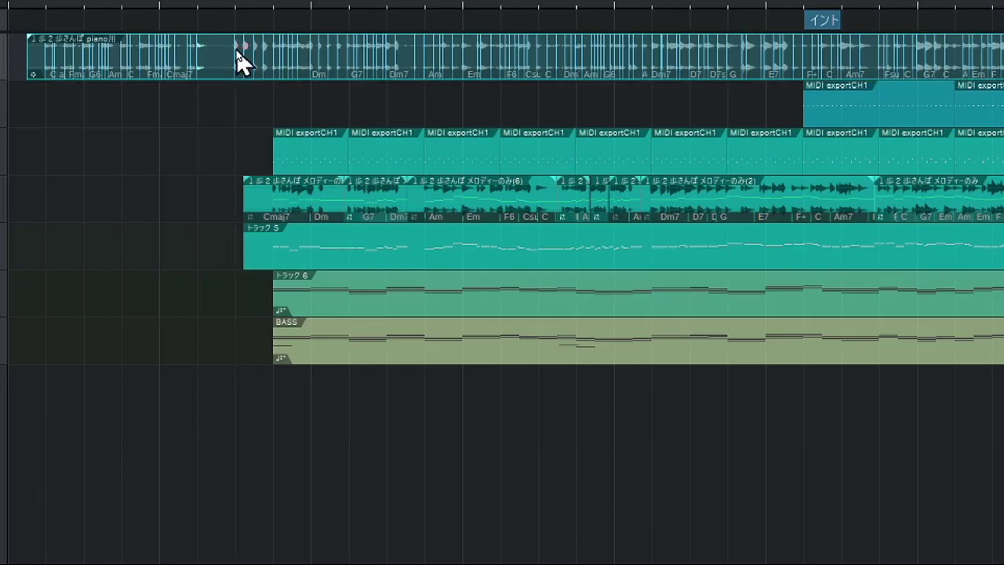
- Open the piano event on track 1 for editing in Melodyne
{"action": "right_click", "coordinate": [260, 63]}
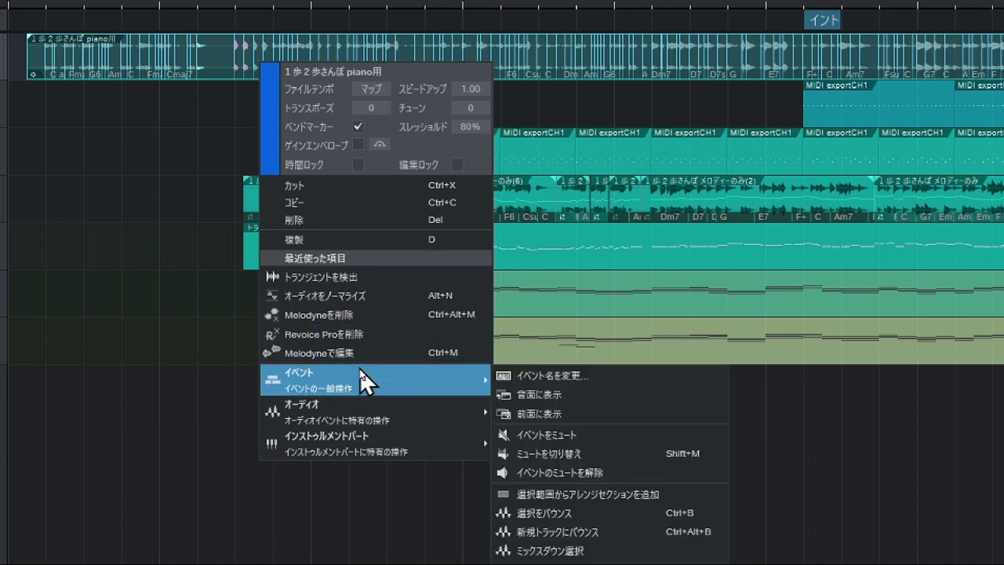
{"action": "mouse_move", "coordinate": [355, 409]}
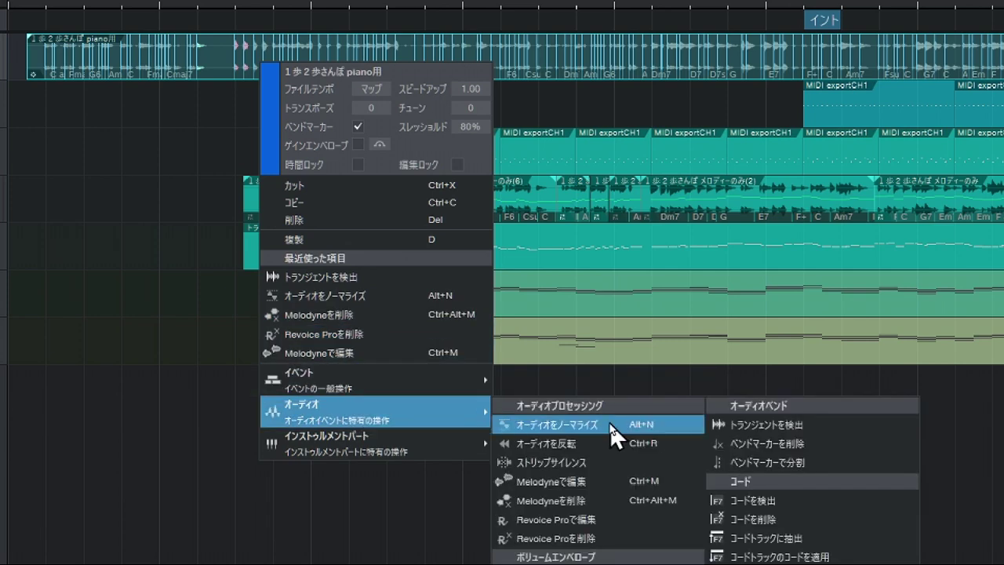
{"action": "left_click", "coordinate": [558, 481]}
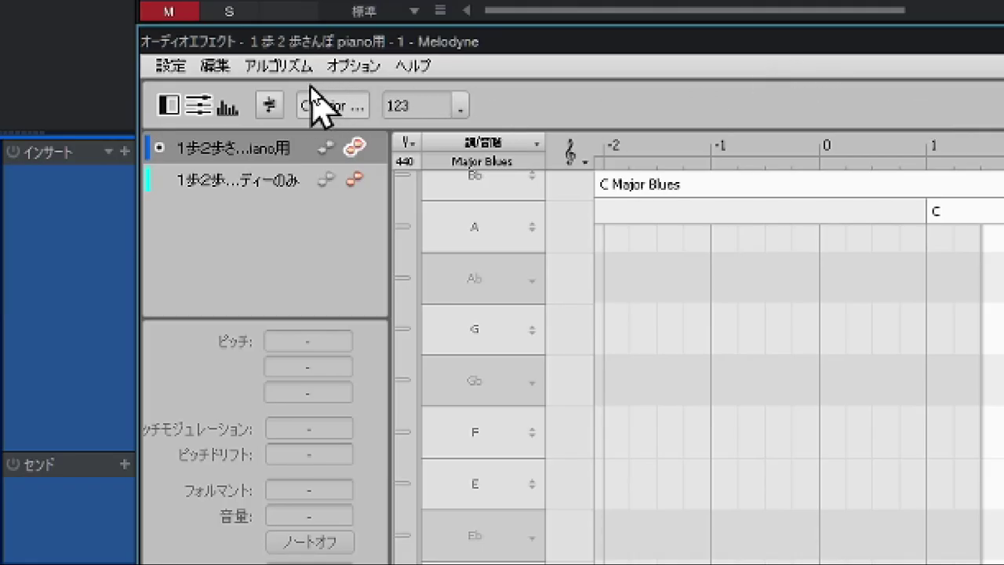
- Change the piano's Melodyne algorithm to ポリフォニックサステイン and confirm the re-detection
{"action": "left_click", "coordinate": [281, 68]}
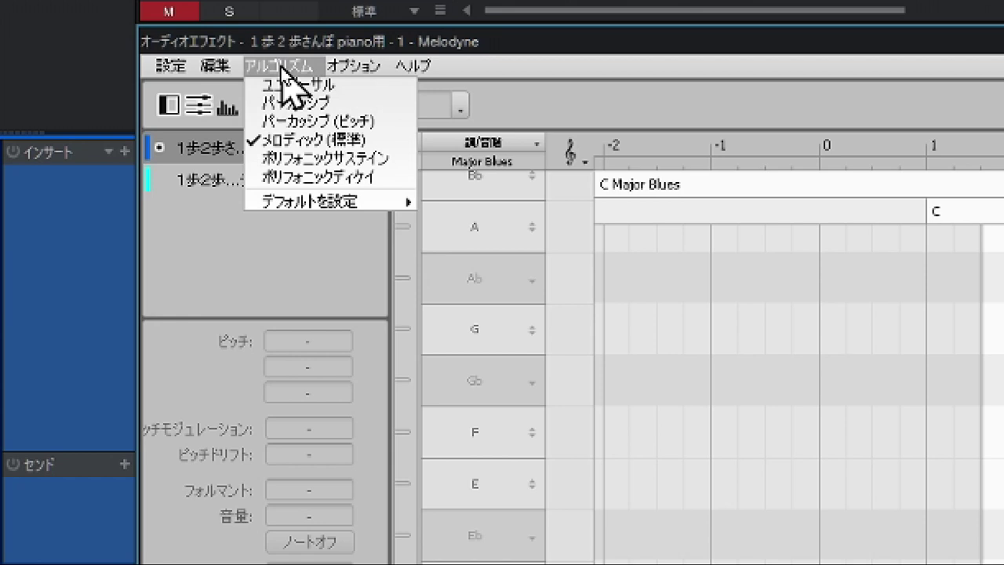
{"action": "left_click", "coordinate": [306, 161]}
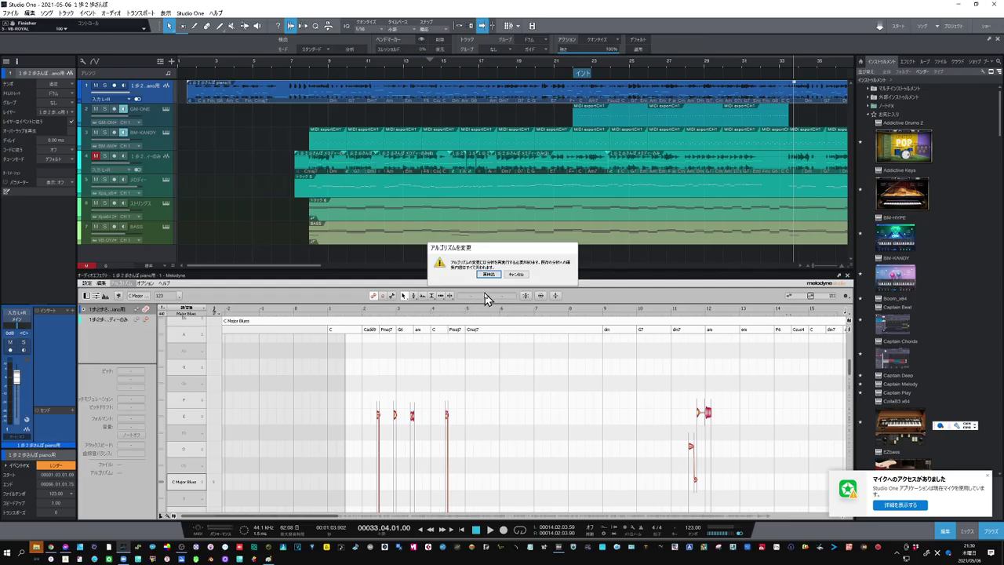
{"action": "left_click", "coordinate": [489, 275]}
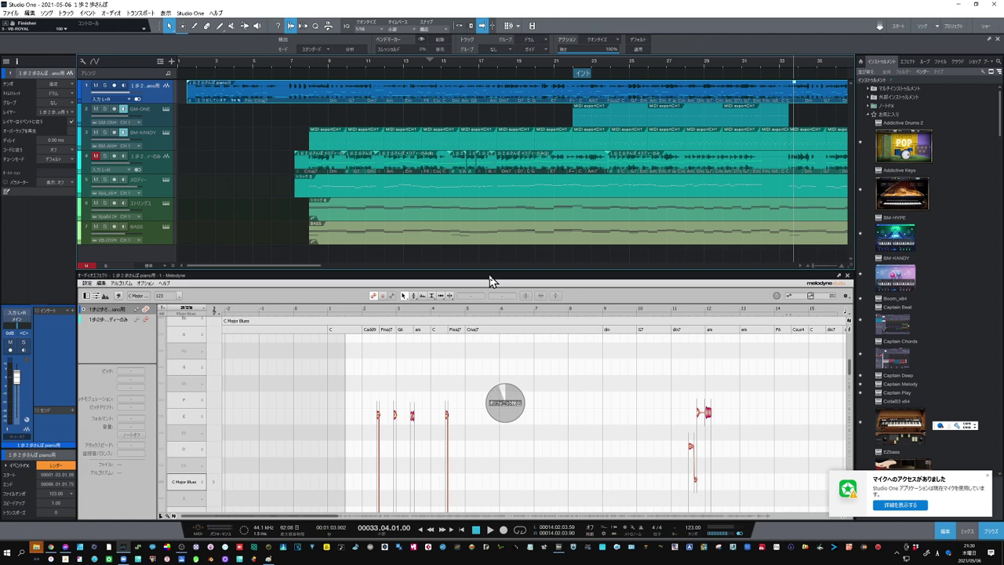
- Enlarge the Melodyne editor and enter its file tempo assignment mode (ファイルテンポをアサイン)
{"action": "left_click_drag", "start_coordinate": [489, 281], "coordinate": [454, 236]}
{"action": "scroll", "coordinate": [444, 327], "scroll_direction": "up", "scroll_amount": 2}
{"action": "scroll", "coordinate": [444, 326], "scroll_direction": "up", "scroll_amount": 3}
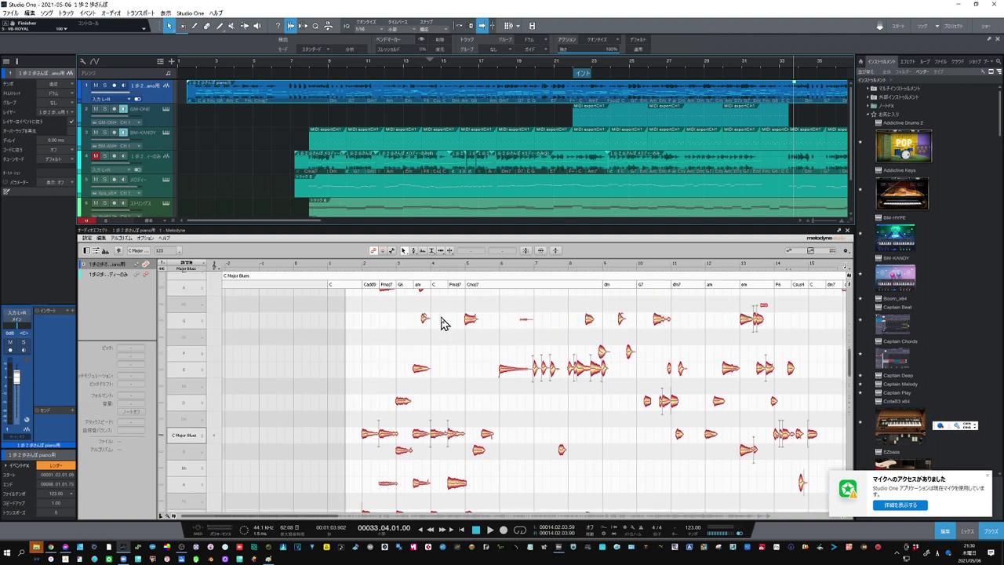
{"action": "scroll", "coordinate": [441, 318], "scroll_direction": "up", "scroll_amount": 2}
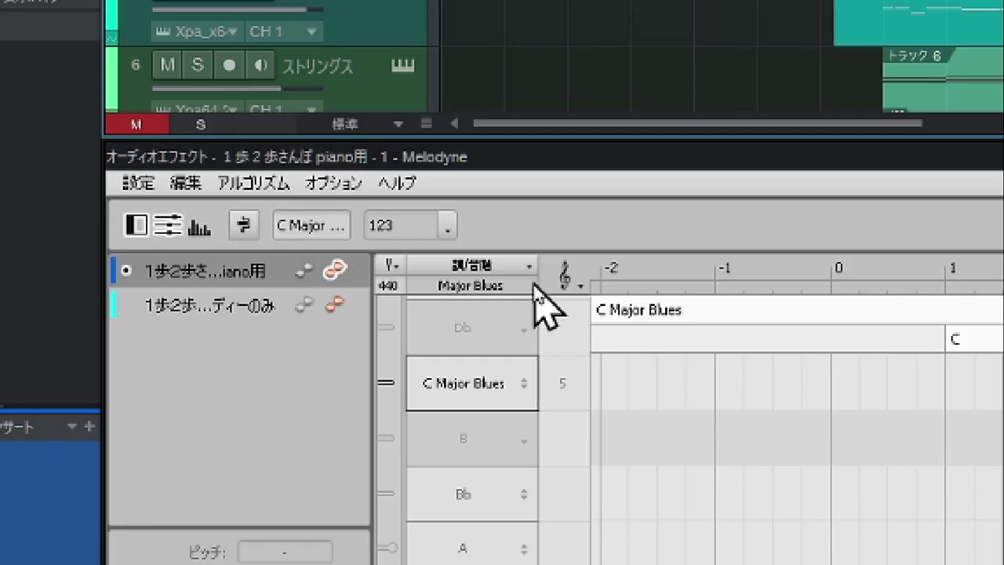
{"action": "left_click", "coordinate": [448, 226]}
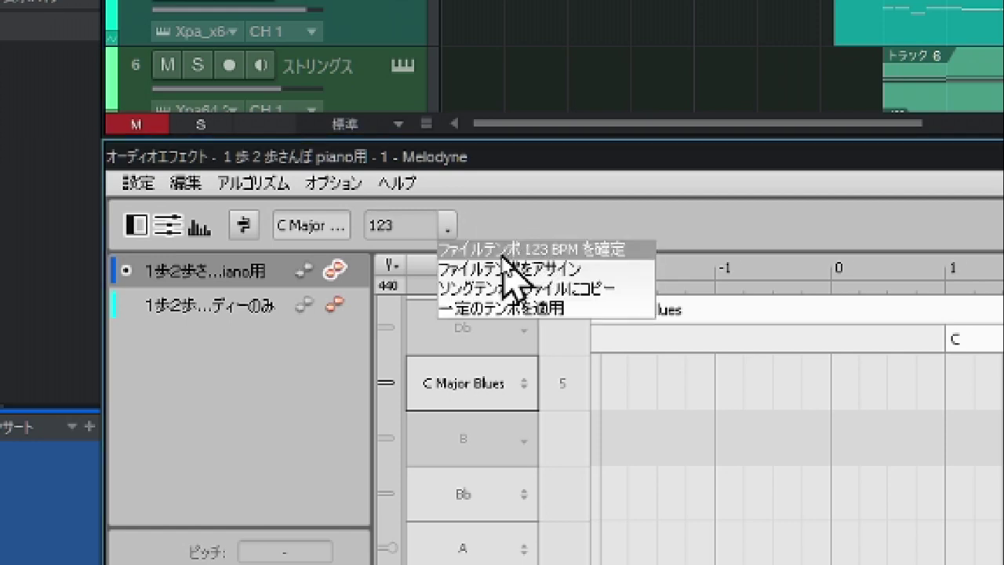
{"action": "left_click", "coordinate": [496, 269]}
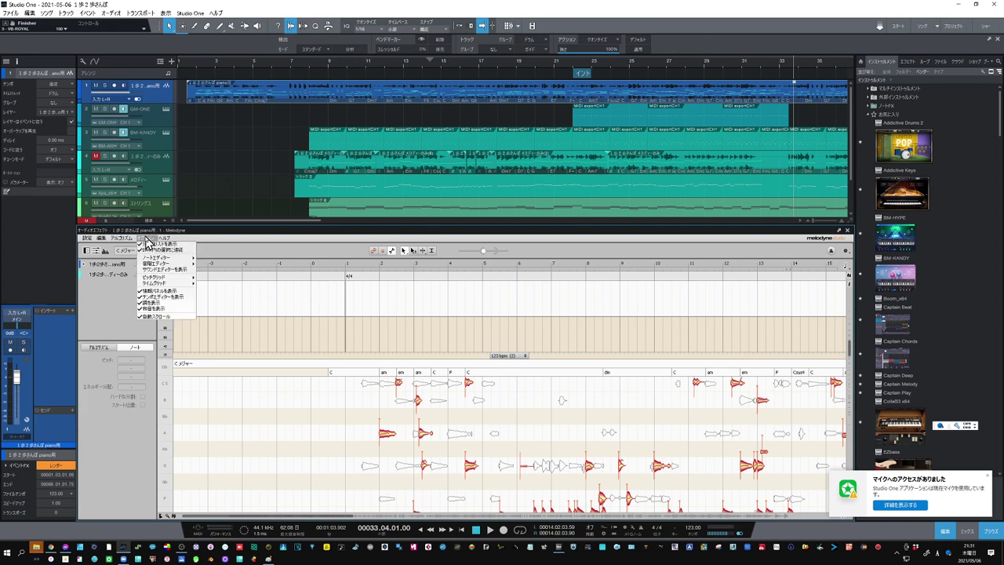
- Hide the Melodyne tempo editor and show it again
{"action": "left_click", "coordinate": [146, 239]}
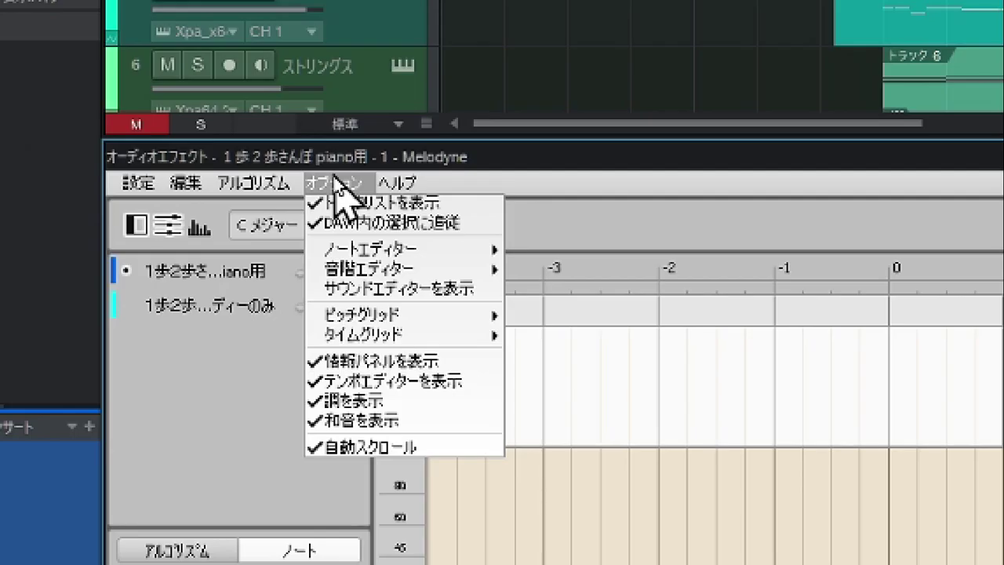
{"action": "left_click", "coordinate": [336, 383]}
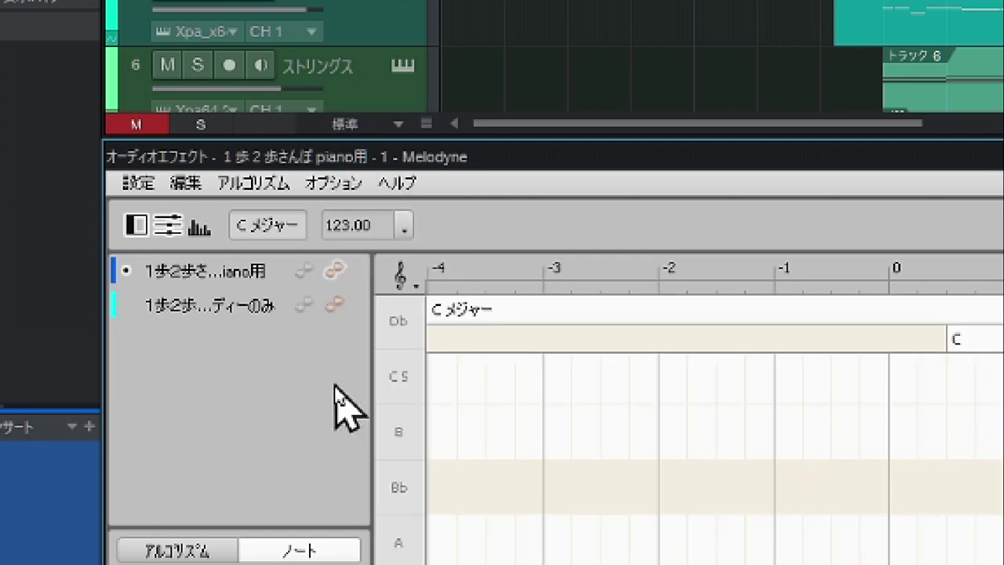
{"action": "left_click", "coordinate": [351, 187]}
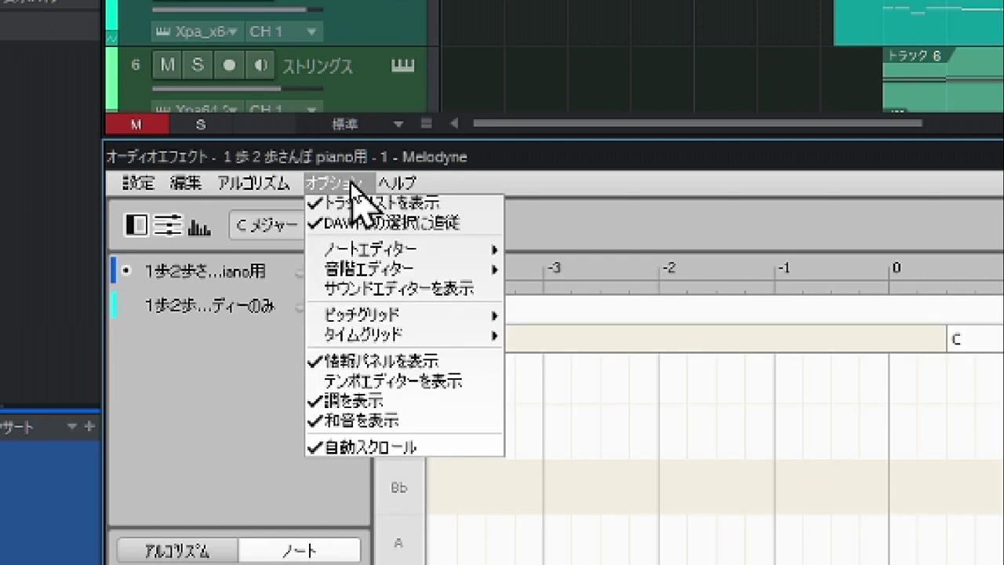
{"action": "left_click", "coordinate": [367, 383]}
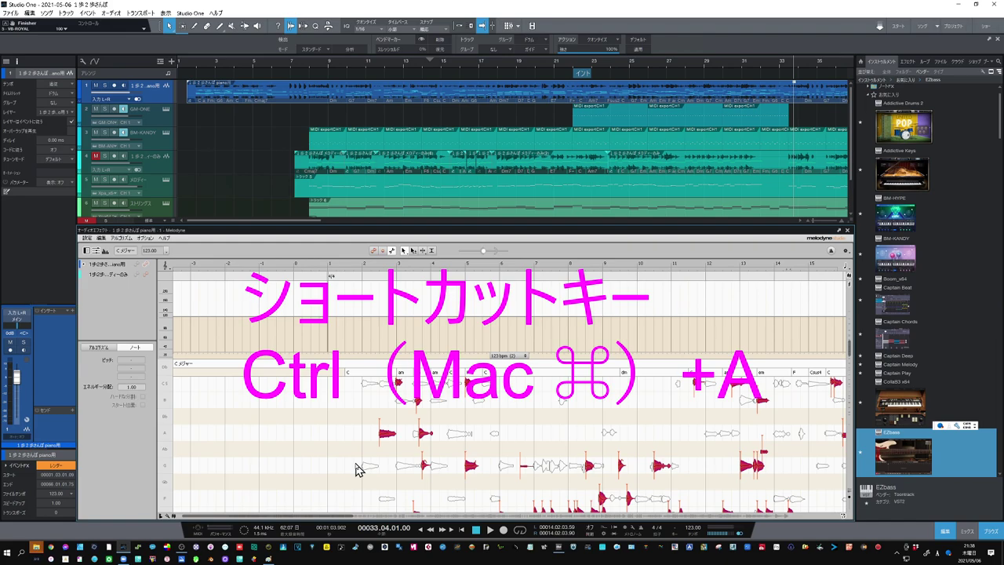
- Select all piano notes in Melodyne and detect the tempo of the selection (選択範囲のテンポを検出)
{"action": "left_click", "coordinate": [100, 238]}
{"action": "mouse_move", "coordinate": [162, 285]}
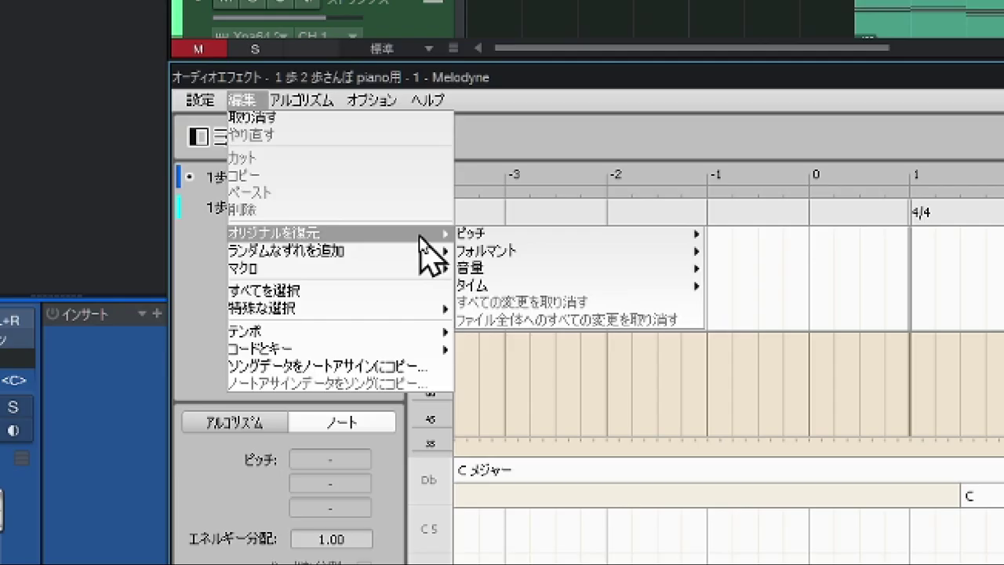
{"action": "left_click", "coordinate": [350, 292]}
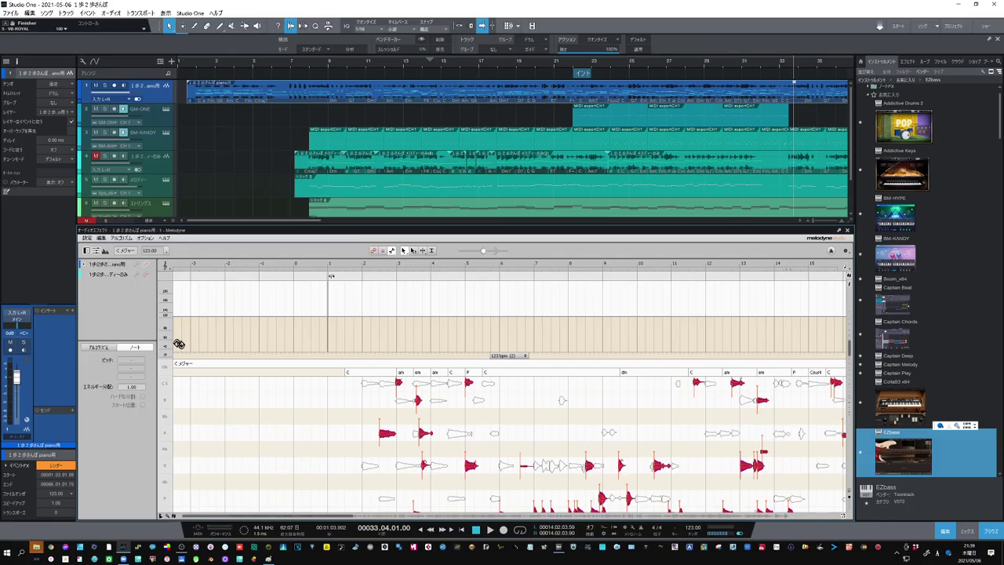
{"action": "left_click", "coordinate": [103, 238]}
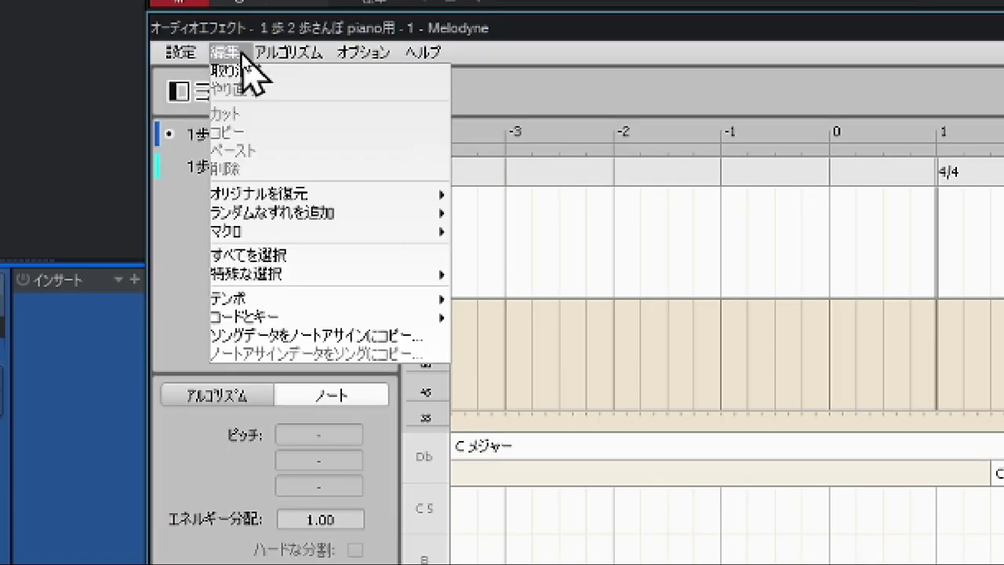
{"action": "mouse_move", "coordinate": [265, 300]}
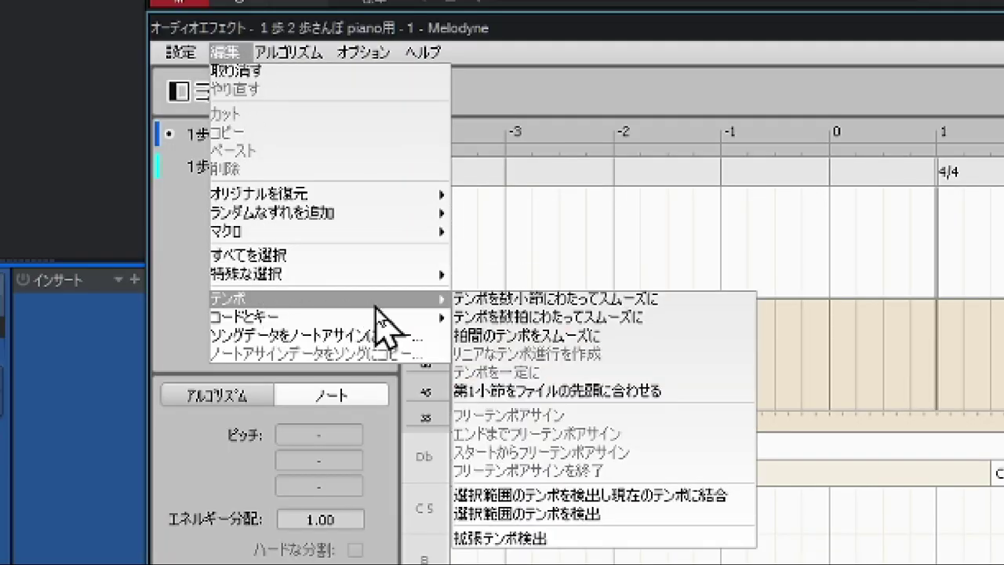
{"action": "left_click", "coordinate": [607, 517]}
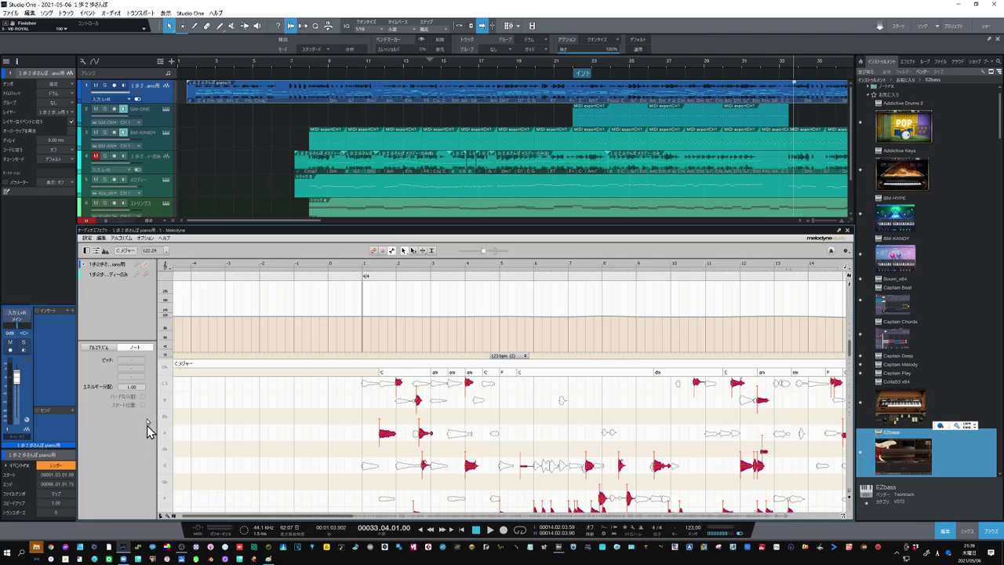
- Show the tempo track in the arrangement and apply the piano event's detected tempo to it as the song's tempo map
{"action": "left_click", "coordinate": [160, 61]}
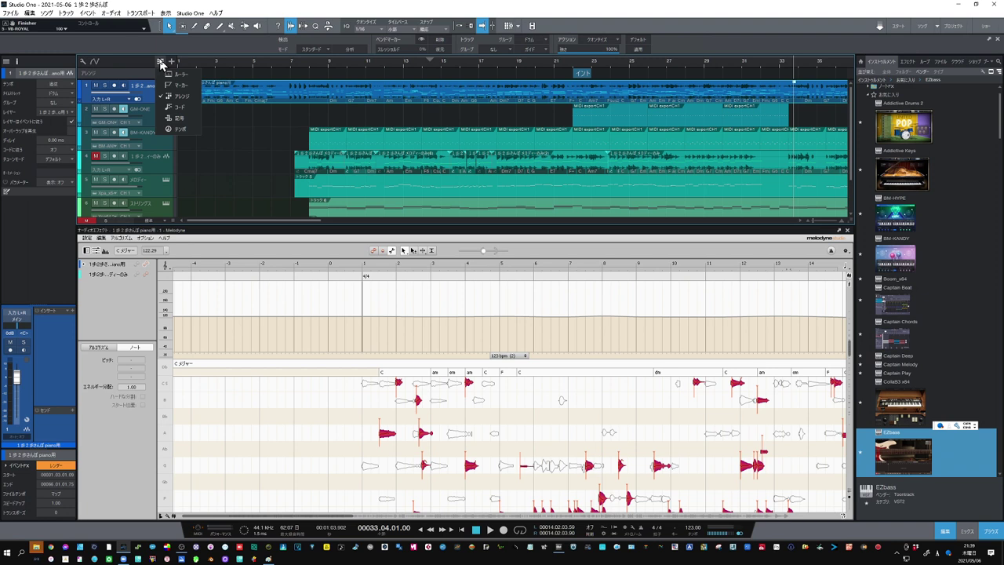
{"action": "left_click", "coordinate": [177, 129]}
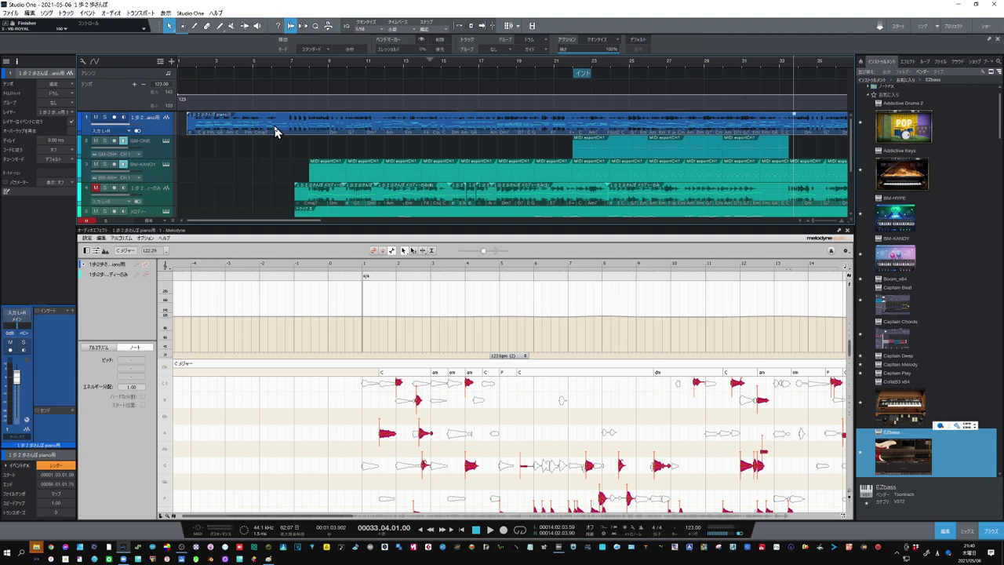
{"action": "left_click_drag", "start_coordinate": [275, 127], "coordinate": [276, 128]}
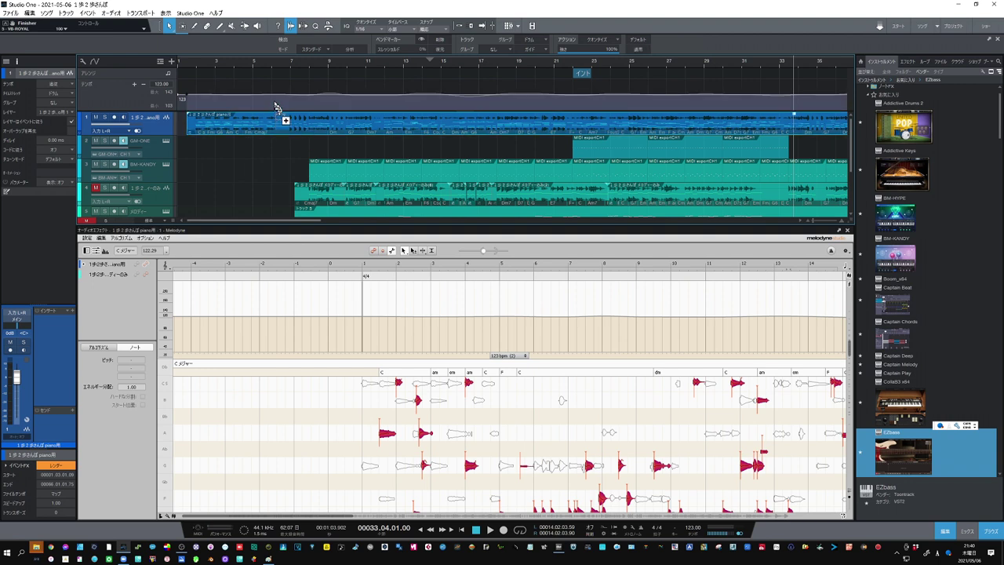
{"action": "left_click_drag", "start_coordinate": [274, 107], "coordinate": [275, 107]}
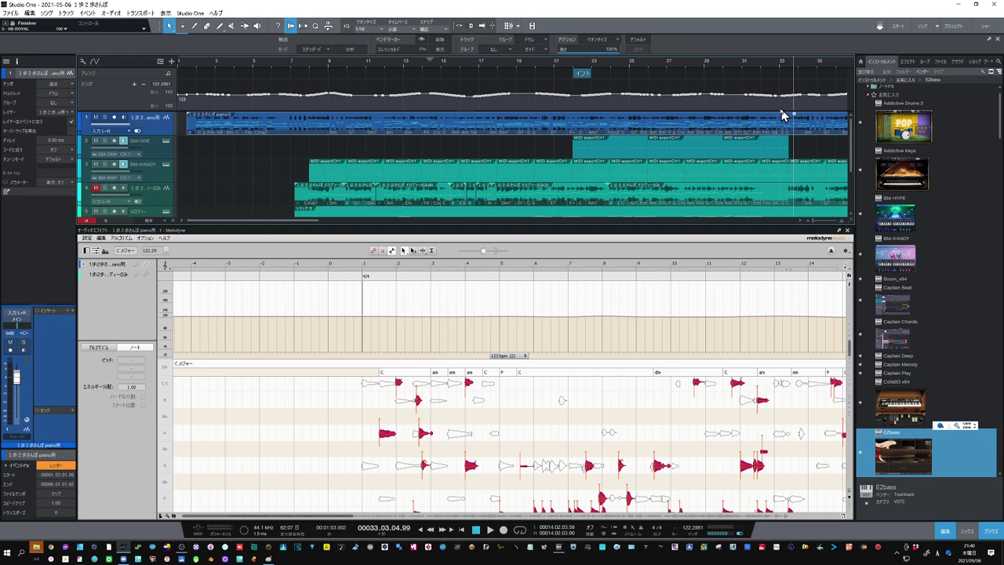
- Solo the piano and BM-KANDY tracks and place the playback position at about bar 7, just before the BM-KANDY part starts
{"action": "scroll", "coordinate": [783, 112], "scroll_direction": "down", "scroll_amount": 5}
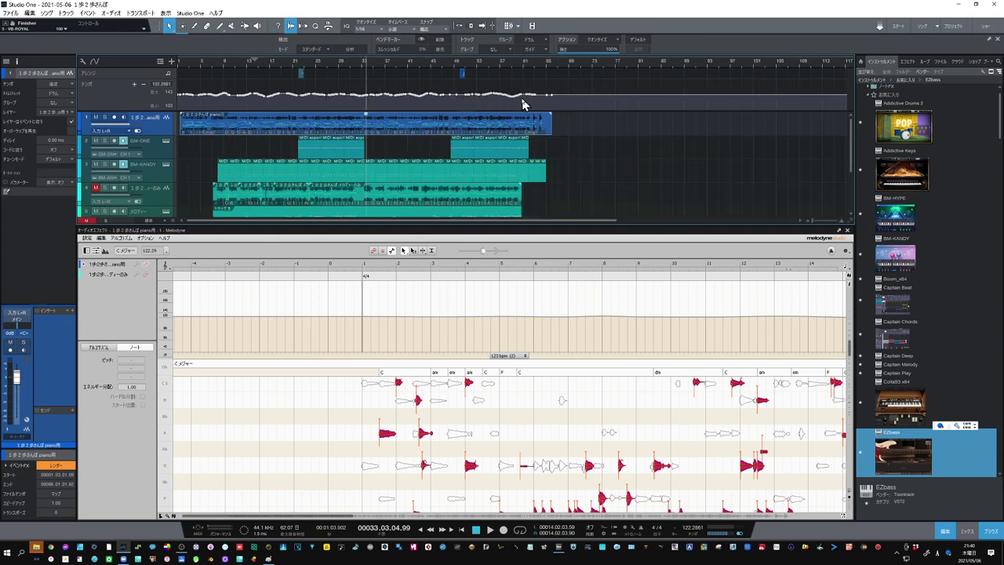
{"action": "left_click_drag", "start_coordinate": [230, 69], "coordinate": [248, 64]}
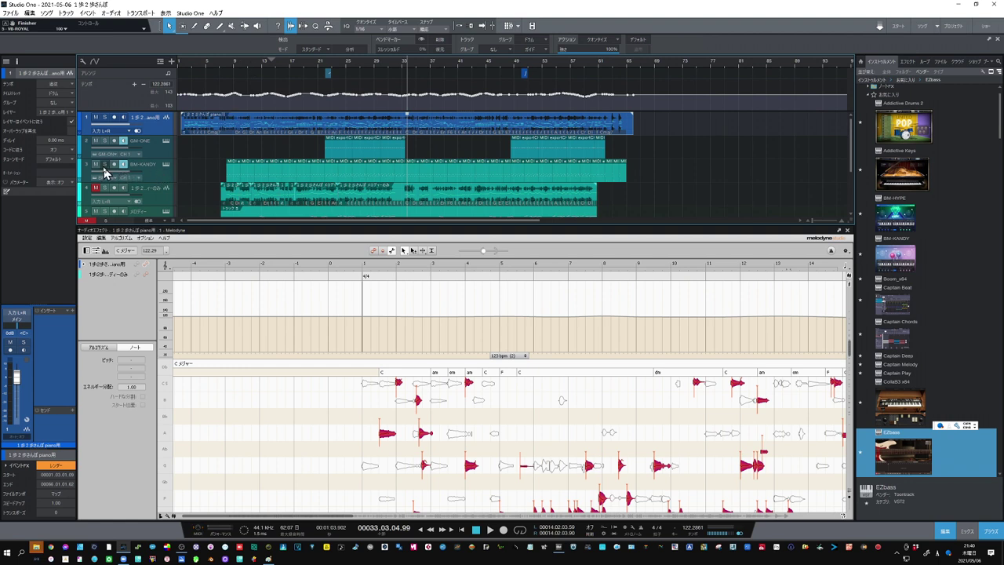
{"action": "left_click", "coordinate": [104, 117]}
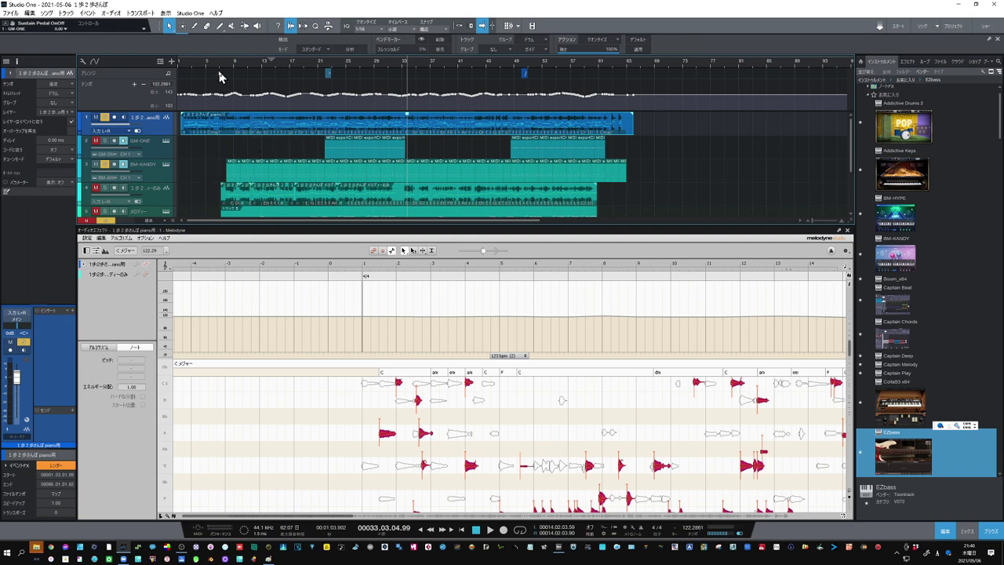
{"action": "left_click_drag", "start_coordinate": [229, 67], "coordinate": [280, 78]}
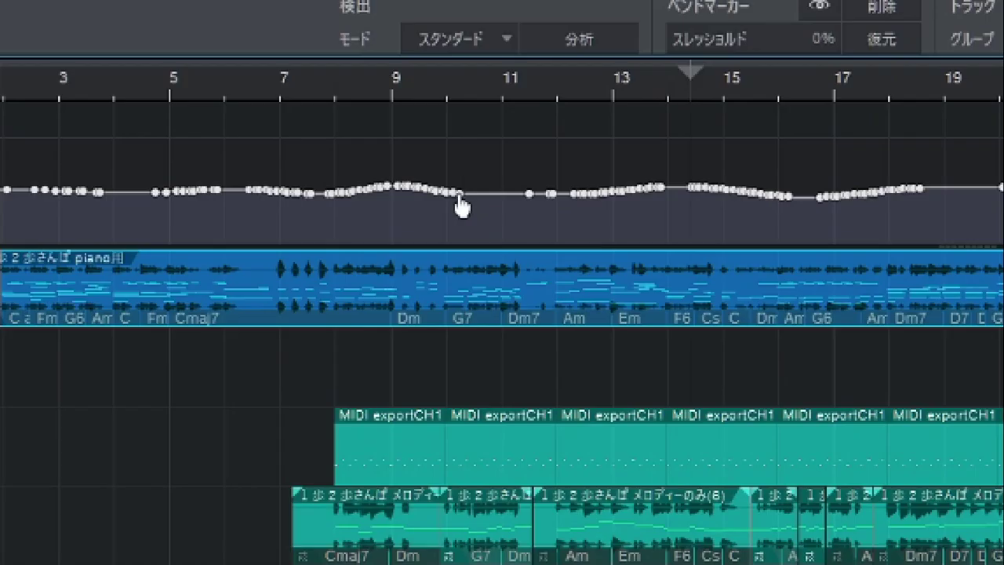
{"action": "mouse_move", "coordinate": [461, 200]}
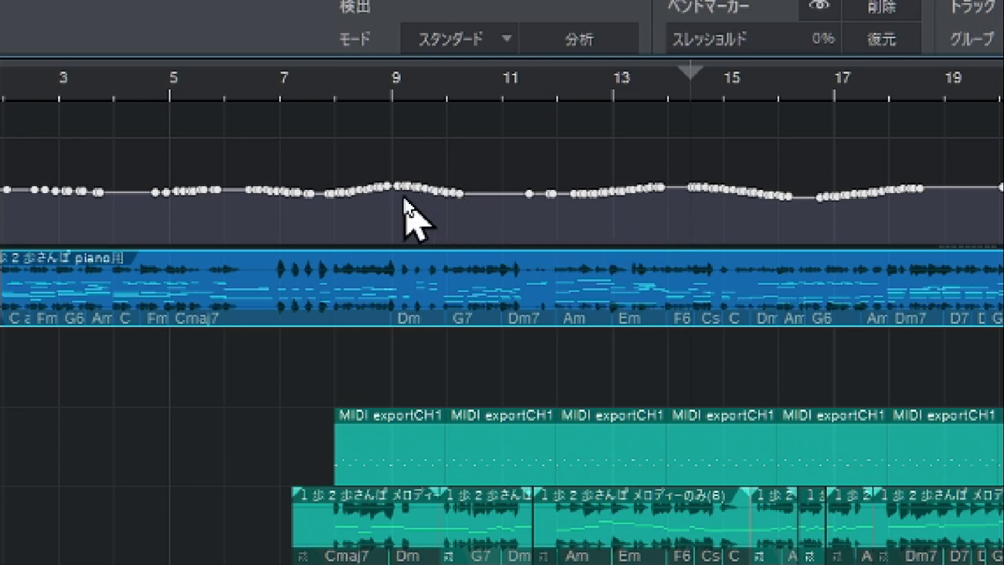
{"action": "mouse_move", "coordinate": [402, 196]}
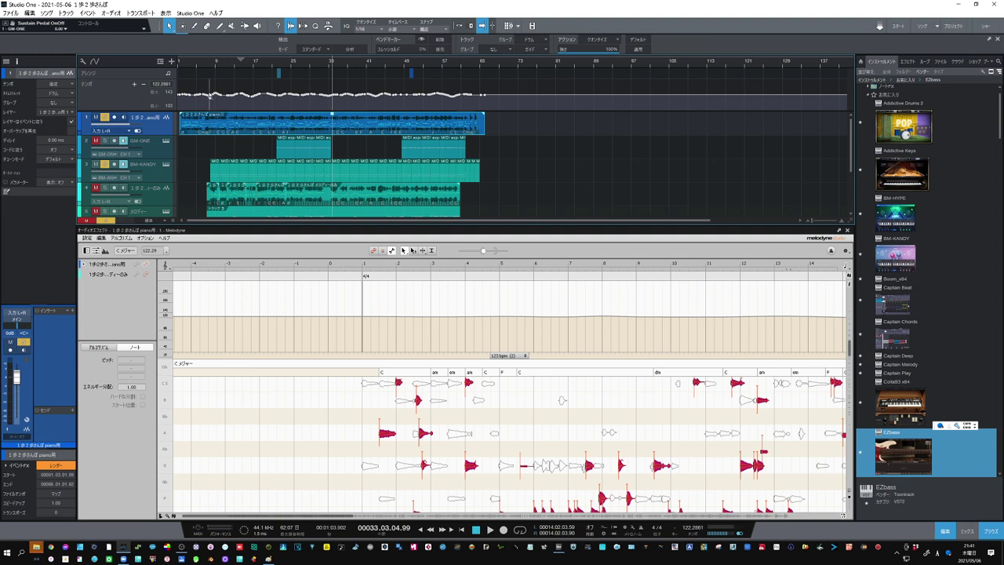
{"action": "left_click", "coordinate": [207, 67]}
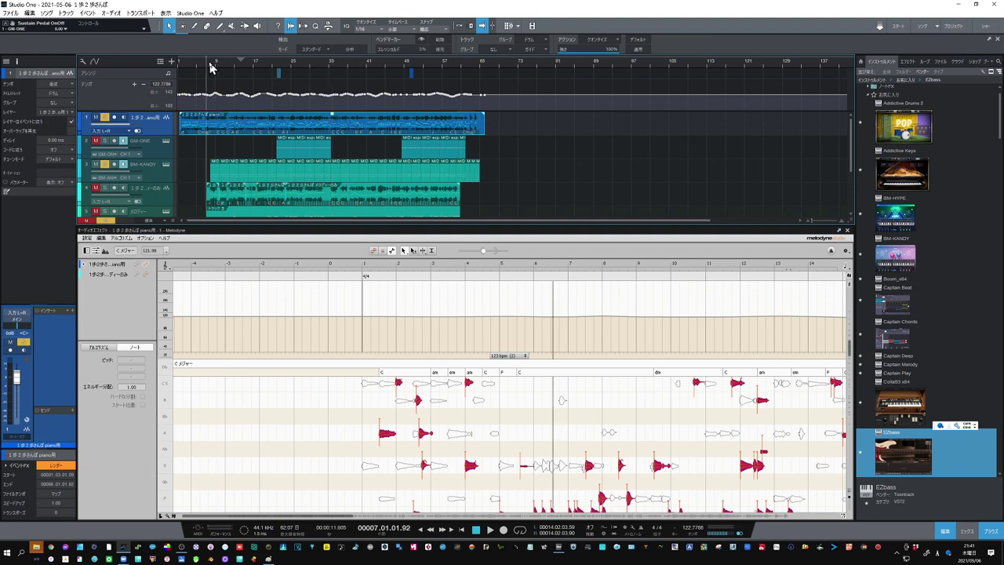